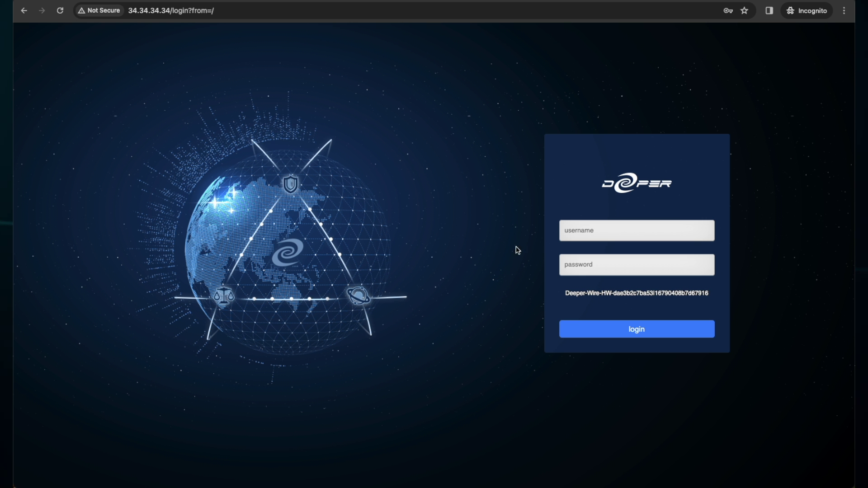
- Log in to the Deeper dashboard with the saved credentials and go to Access control
click(562, 232)
click(615, 252)
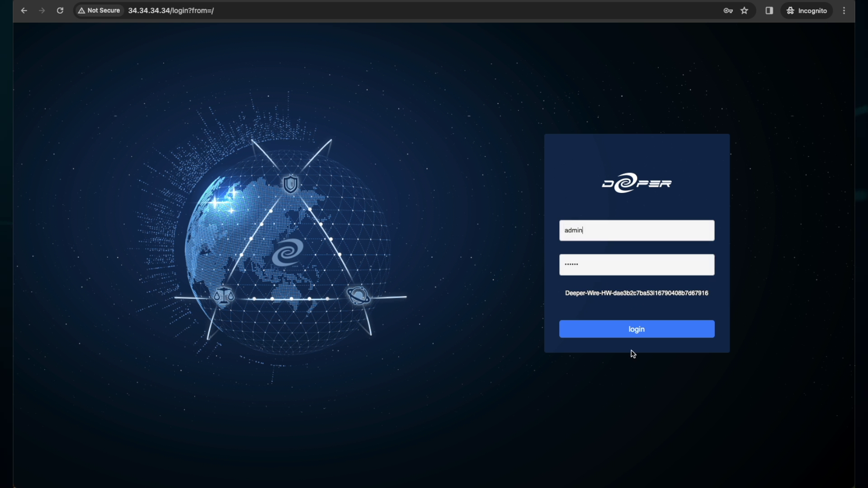
click(639, 337)
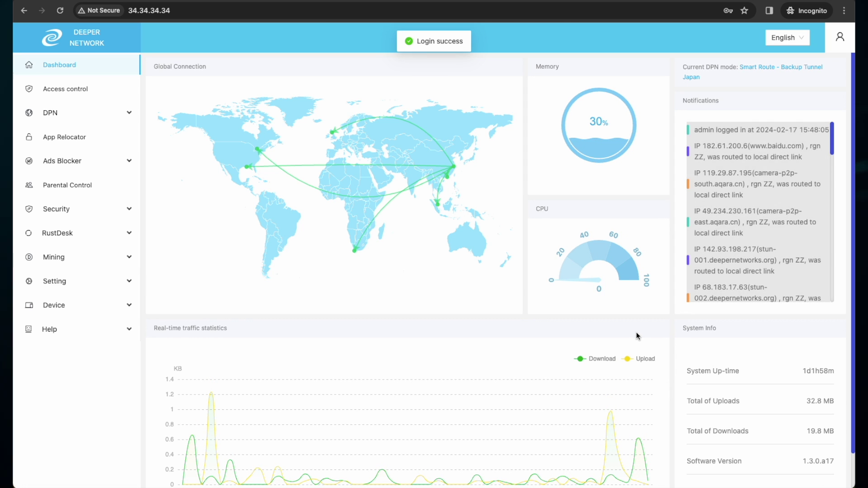
click(66, 90)
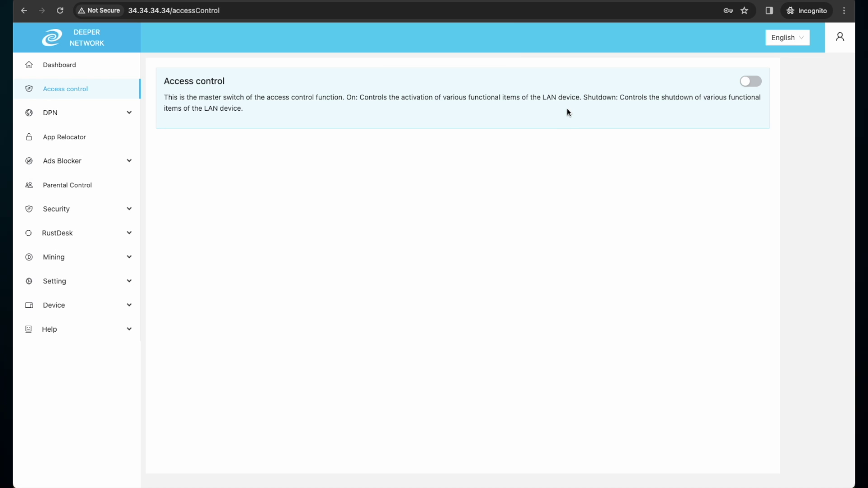
- Enable access control for LAN devices, refresh the online device list, and browse pages 1 and 2
click(748, 84)
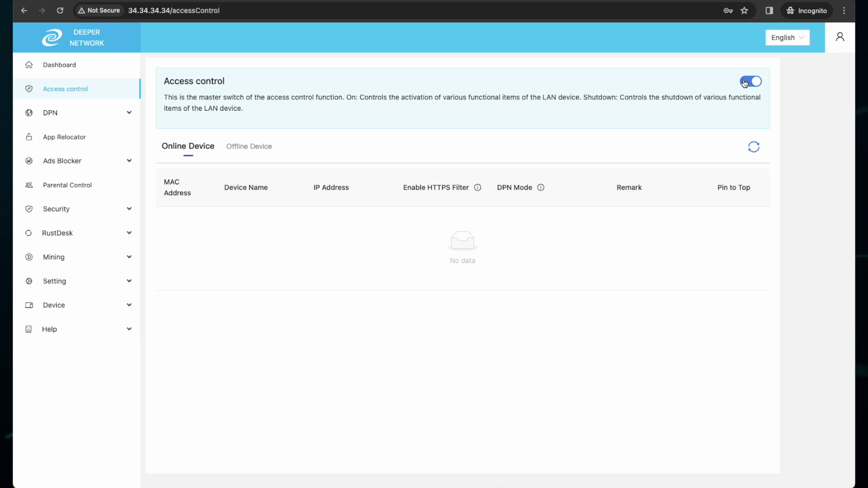
click(753, 146)
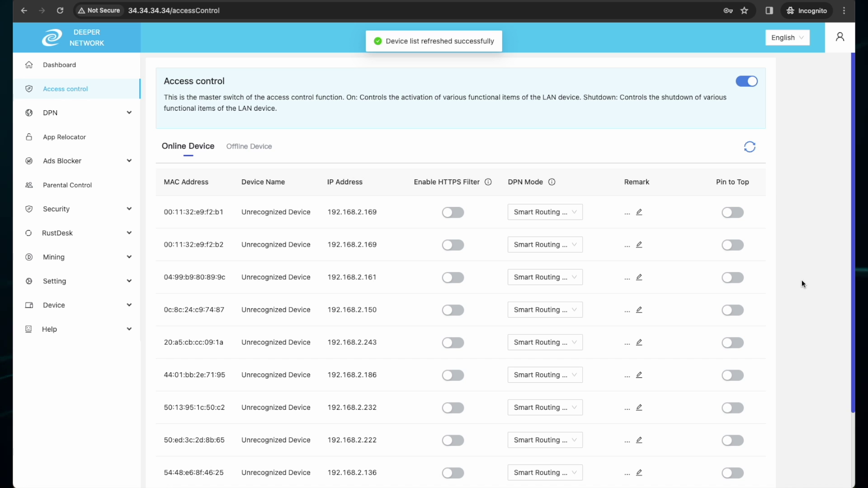
scroll(791, 289, down, 1)
scroll(791, 294, down, 2)
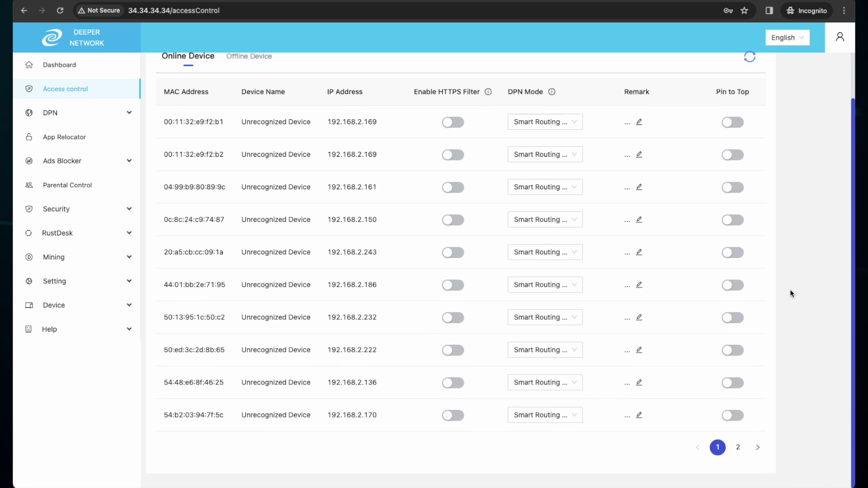
click(738, 448)
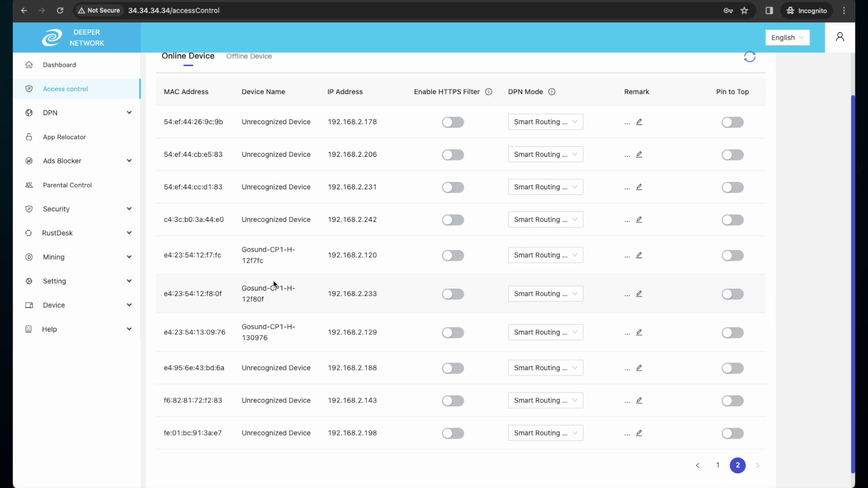
click(719, 466)
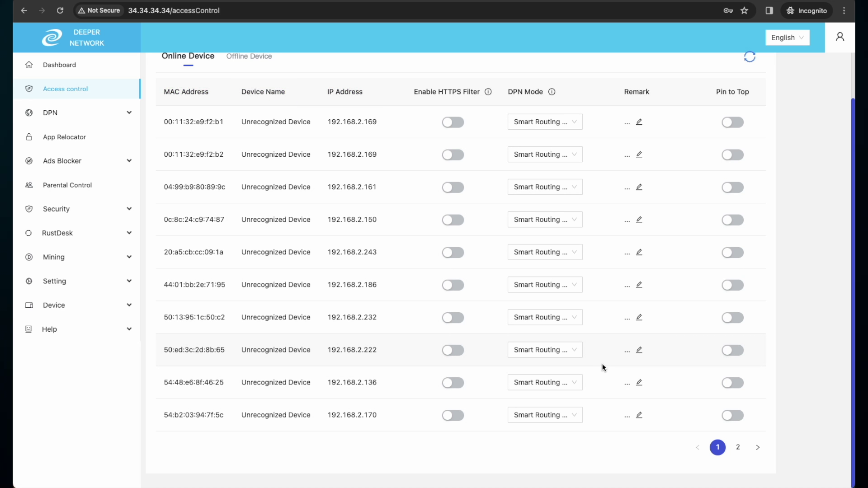
- Refresh the online device list, check page 3, and return to page 1
scroll(602, 365, up, 2)
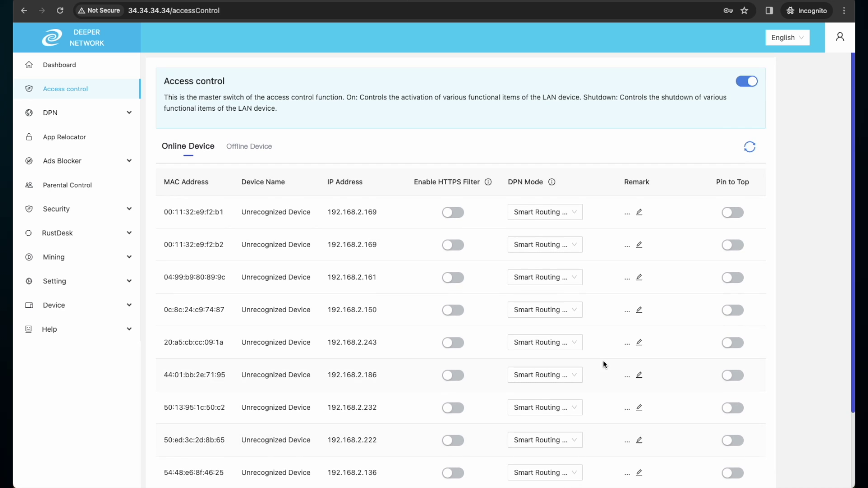
click(750, 153)
scroll(633, 292, down, 2)
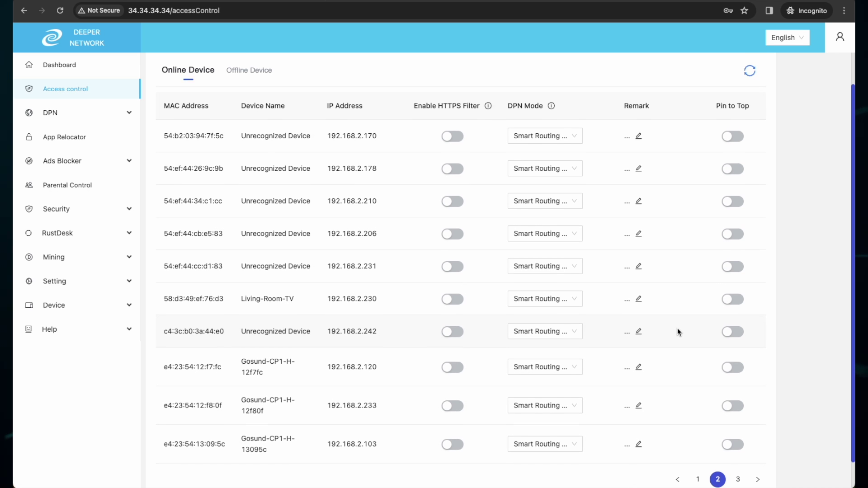
scroll(678, 329, down, 2)
click(738, 447)
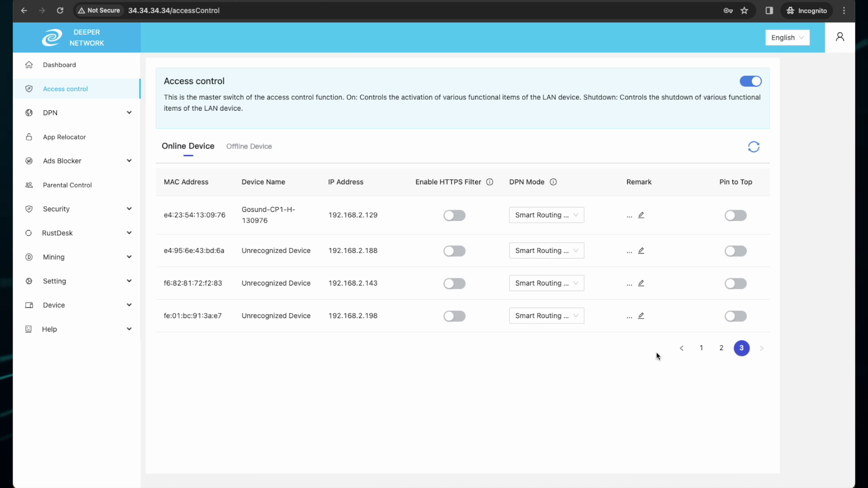
click(701, 349)
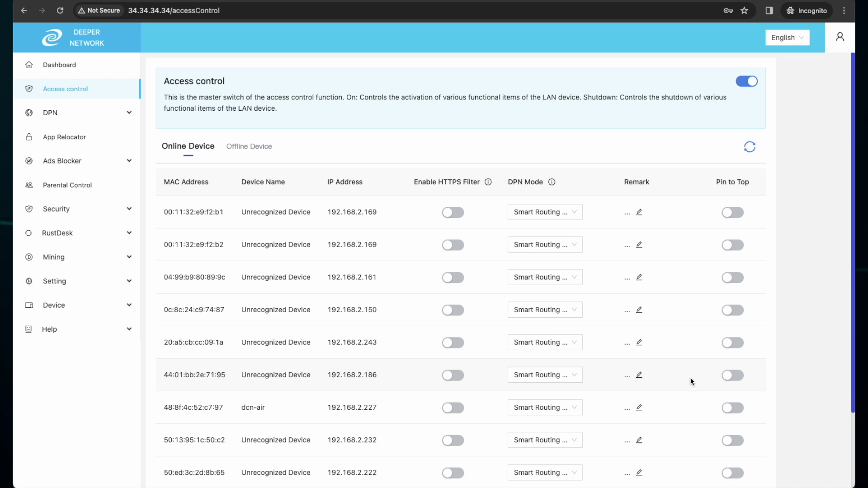
scroll(690, 378, down, 2)
scroll(690, 378, up, 2)
- Refresh again, step through device pages 4, 3, 2 and 1, then refresh once more
click(751, 149)
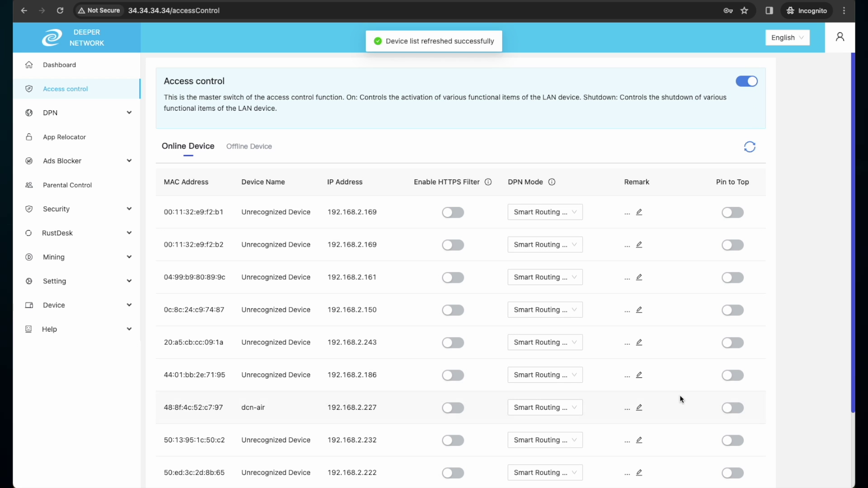
scroll(649, 366, down, 2)
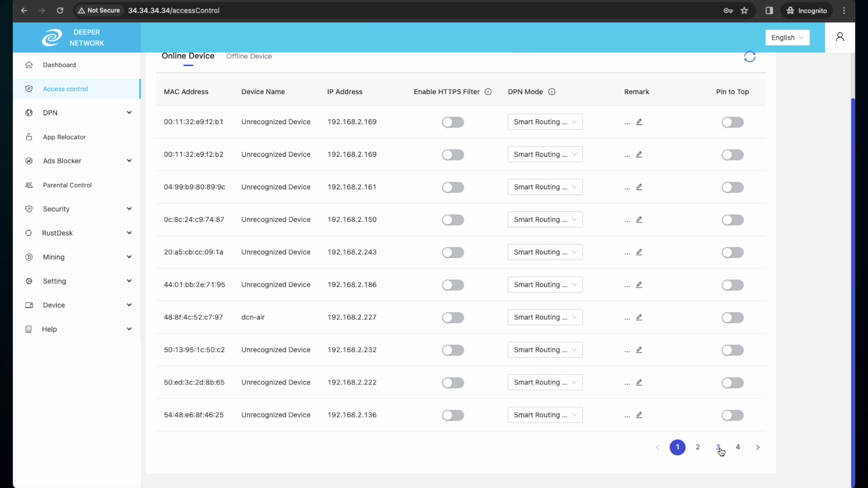
click(738, 448)
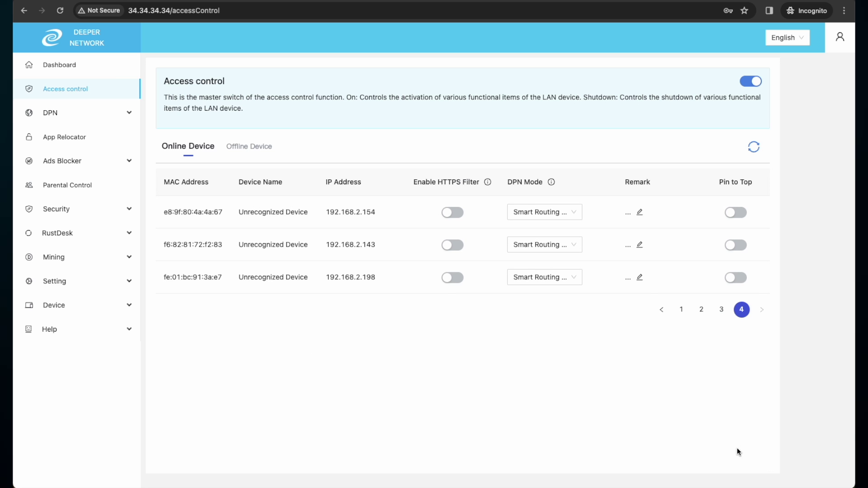
click(722, 310)
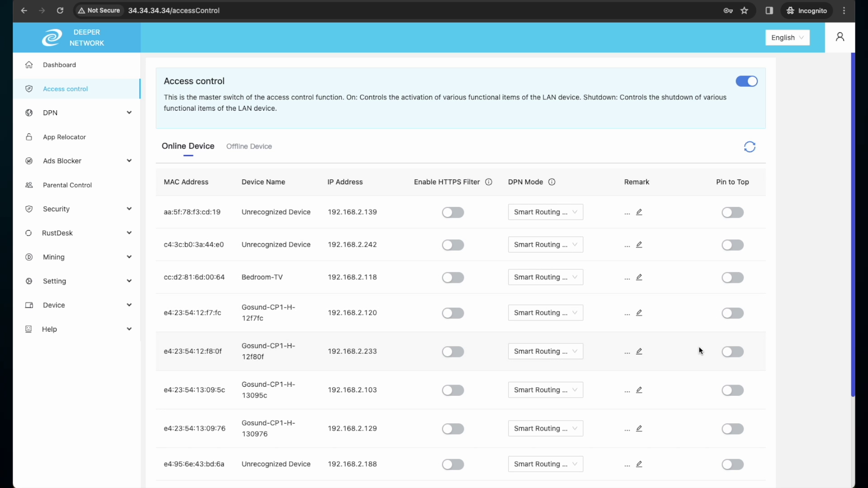
scroll(814, 354, down, 3)
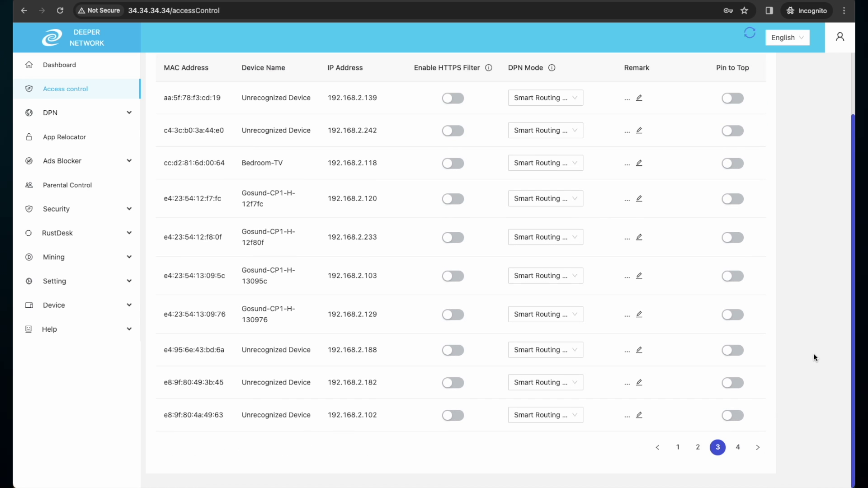
click(698, 447)
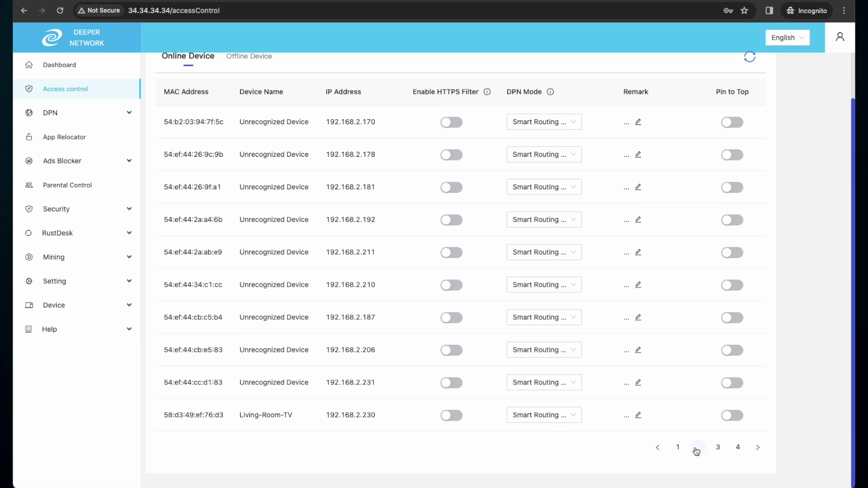
click(678, 448)
scroll(748, 363, up, 2)
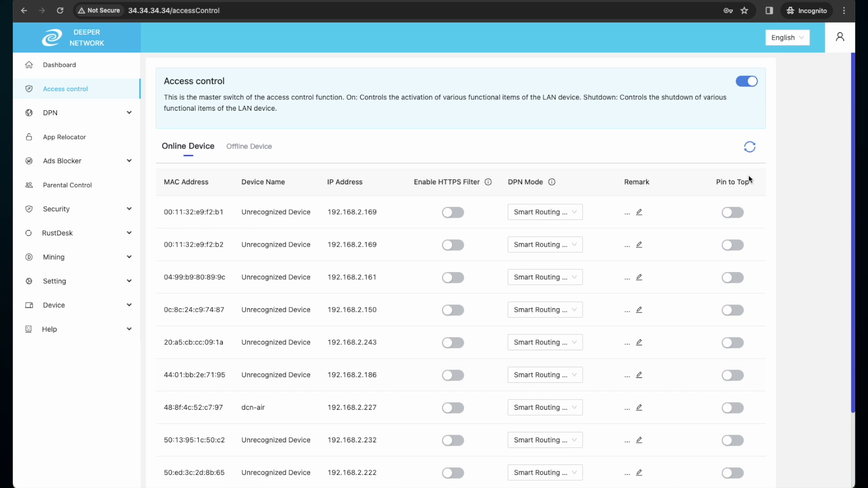
click(750, 150)
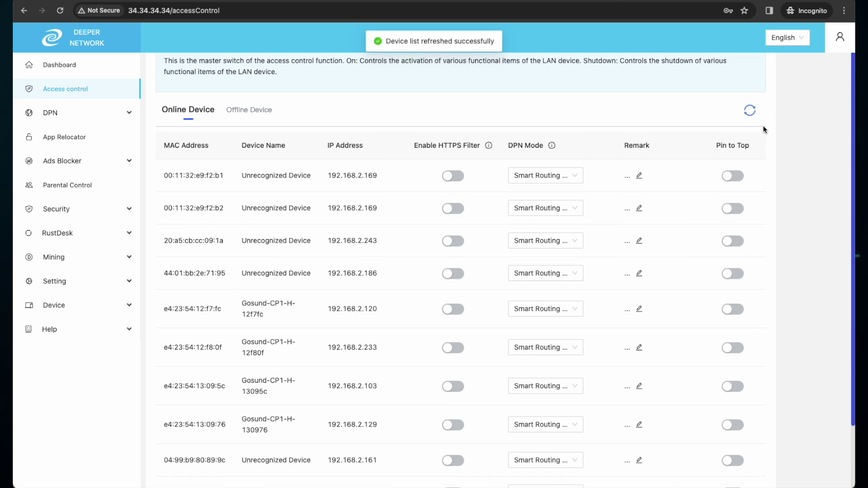
- Give device 192.168.2.243 the remark 'Laptop' and show its DPN mode options
scroll(779, 169, down, 2)
scroll(777, 172, up, 2)
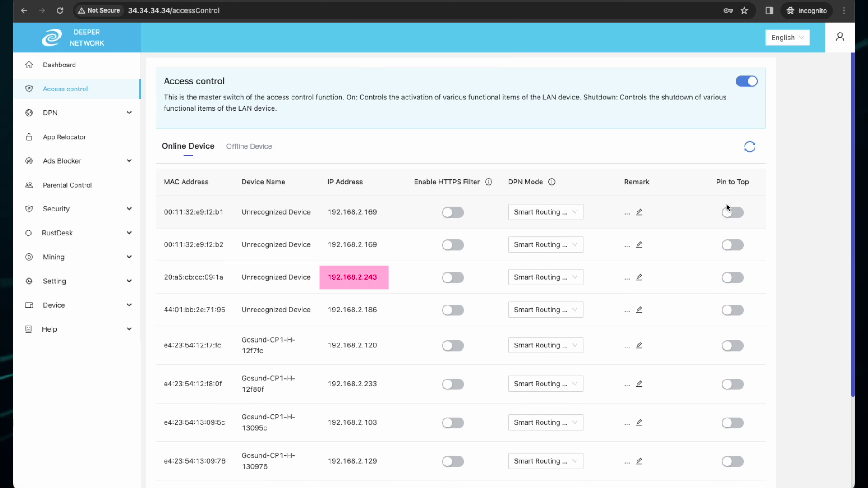
click(637, 278)
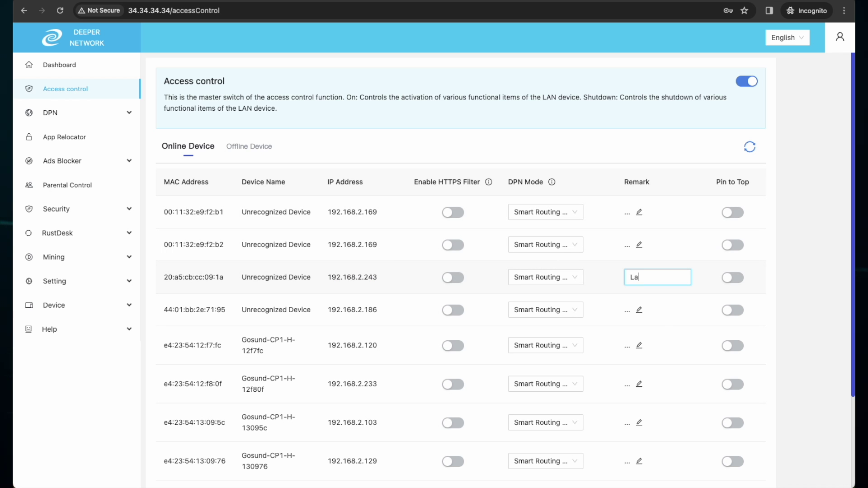
key(Return)
click(575, 279)
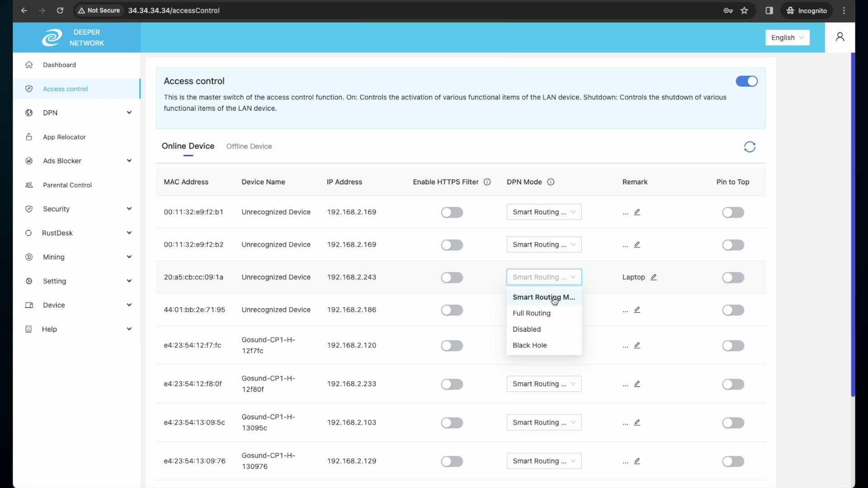
- Try Disabled and Black Hole DPN modes on the Laptop, settling on Full Routing
click(556, 313)
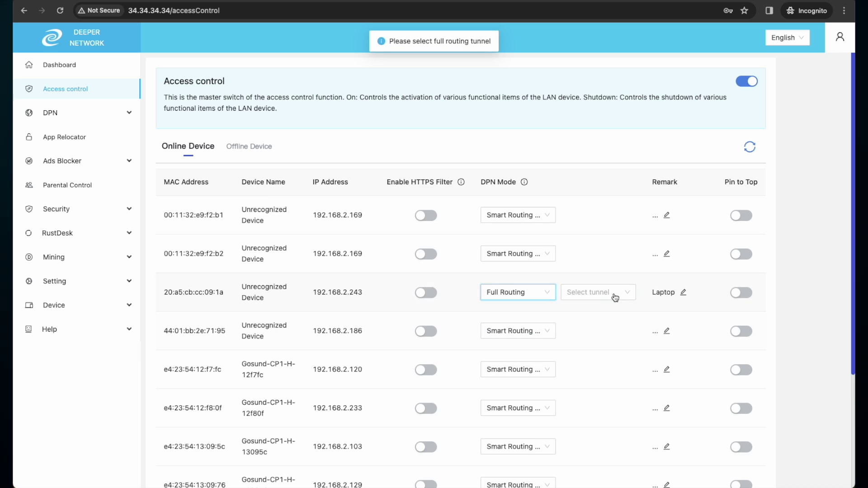
scroll(597, 380, down, 3)
click(523, 295)
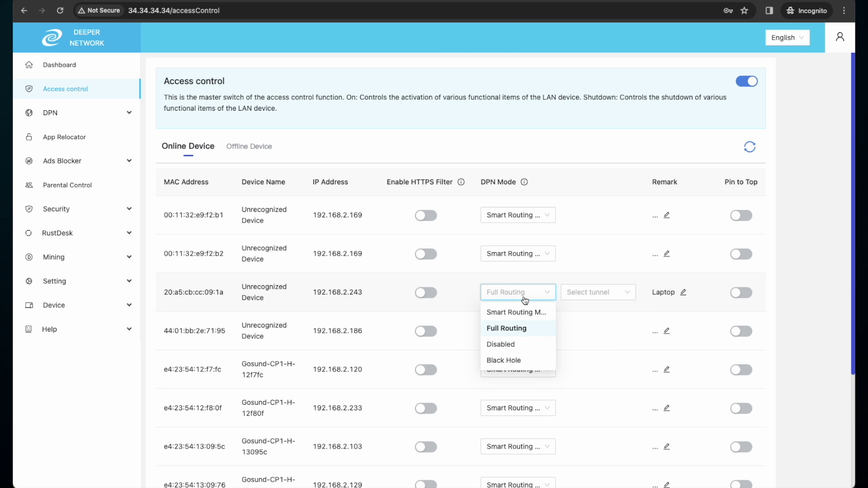
click(520, 345)
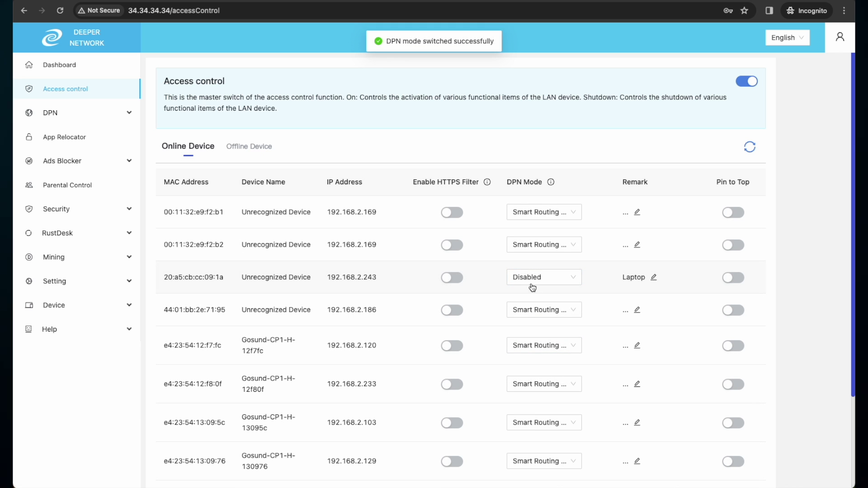
click(515, 276)
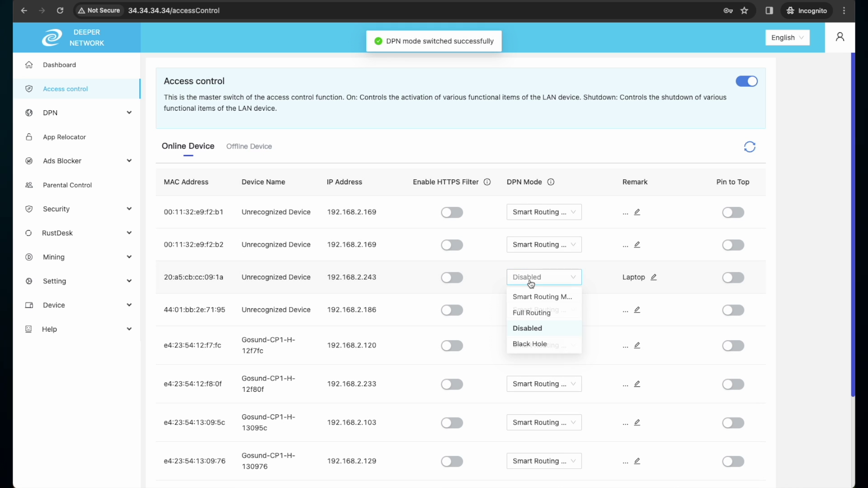
click(529, 345)
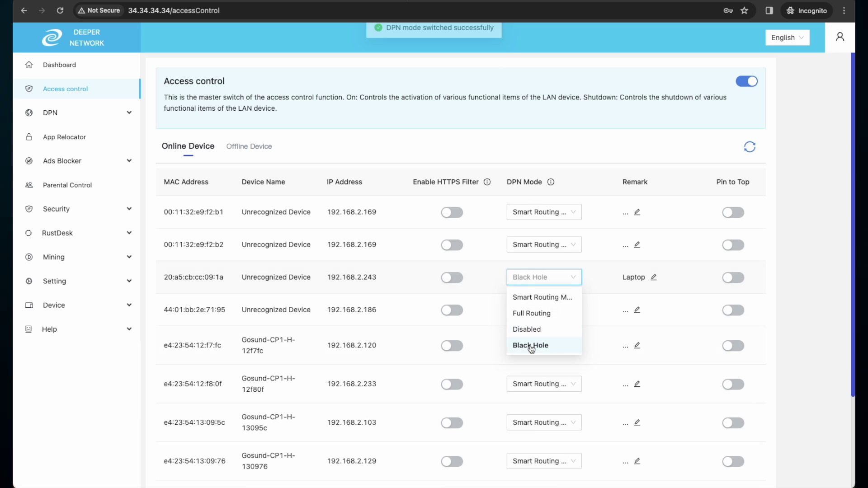
click(529, 278)
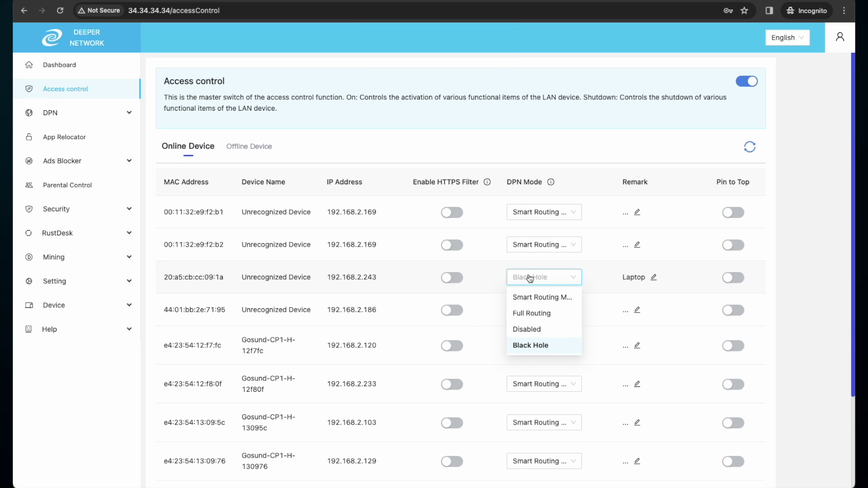
click(530, 313)
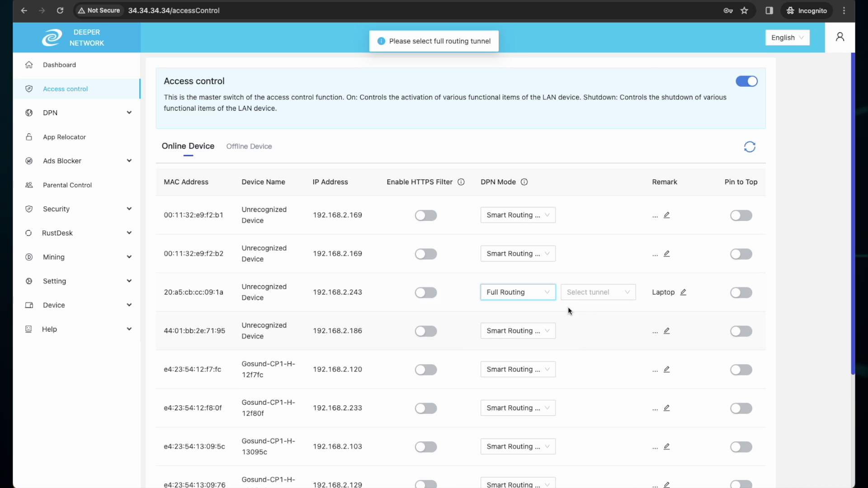
- Route the Laptop through the North America tunnel and pin it to the top of the list
click(607, 296)
scroll(608, 355, down, 2)
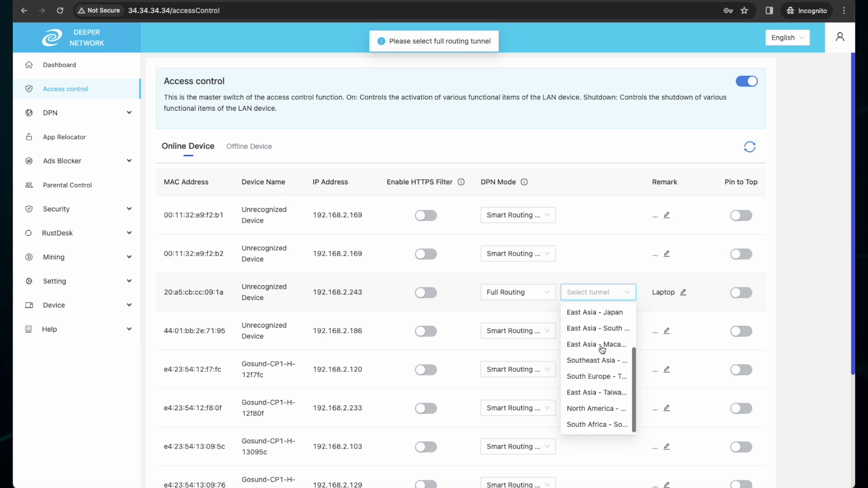
click(612, 409)
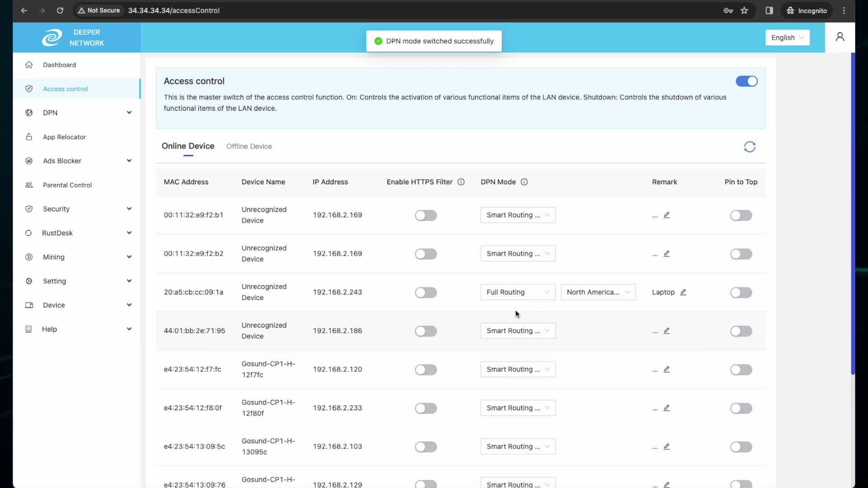
click(740, 296)
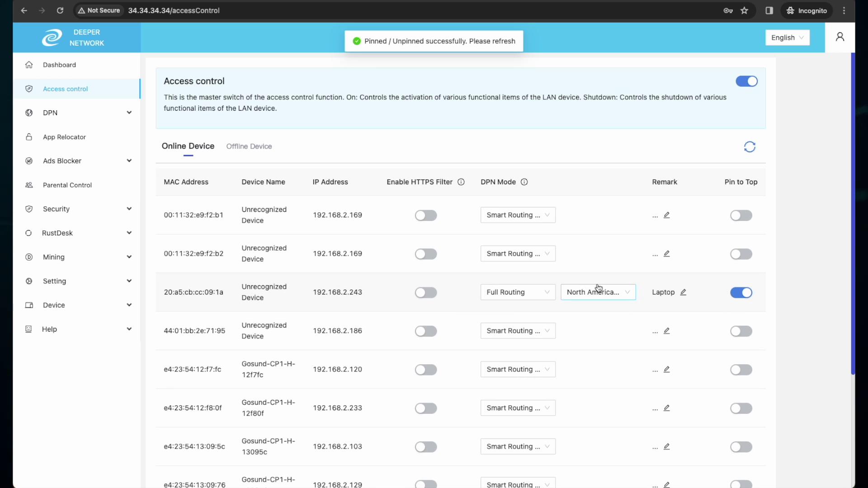
click(751, 148)
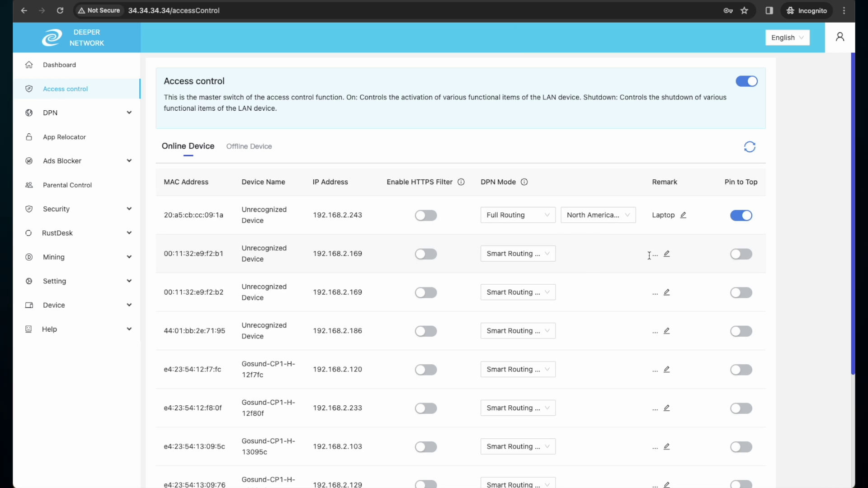
- Add remarks 'Nas Port 1' and 'Nas Port 2' to devices 00:11:32:e9:f2:b1 and 00:11:32:e9:f2:b2
drag(313, 252, 364, 294)
click(368, 294)
click(667, 255)
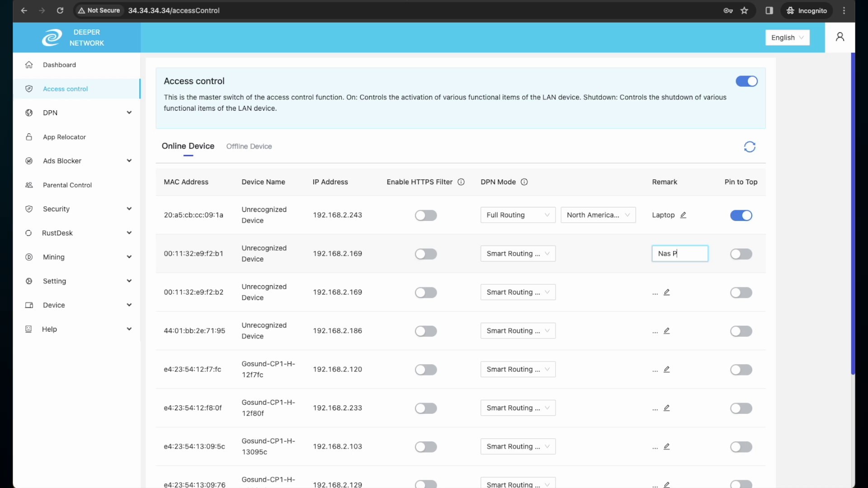
text(Nas Port 1)
key(Return)
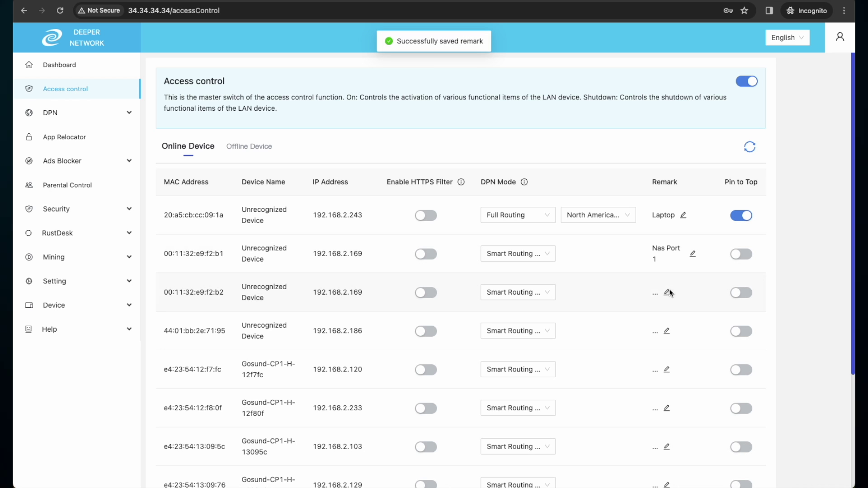
click(667, 293)
text(Nas Port)
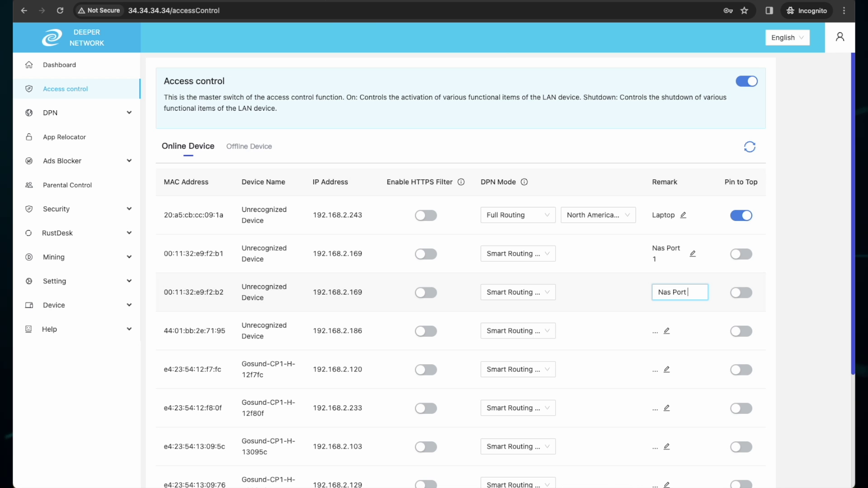
text( 2)
key(Return)
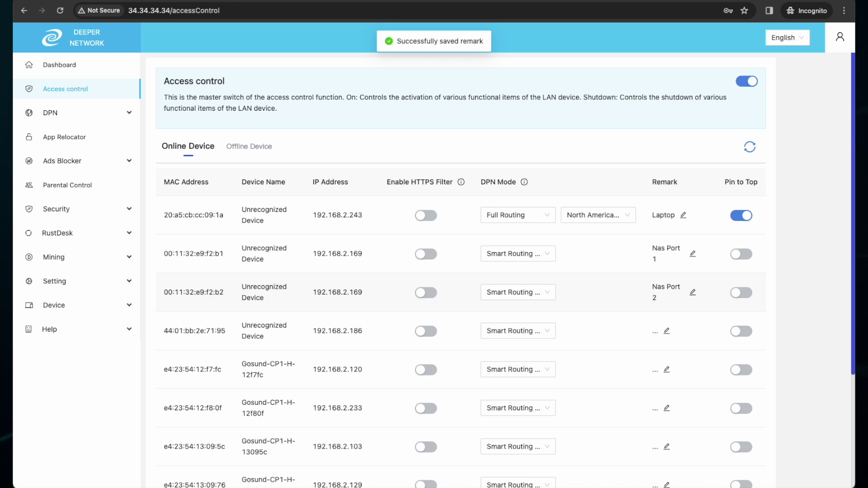
- Set DPN mode to Disabled for both Nas Port 1 and Nas Port 2
click(546, 254)
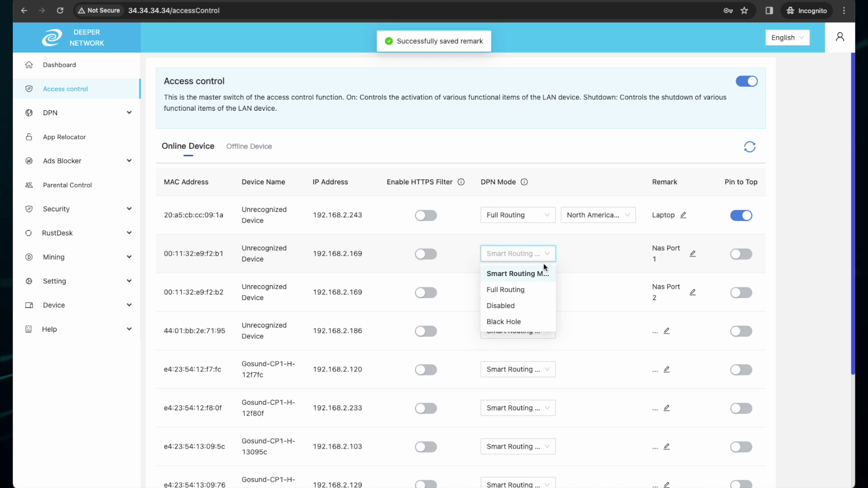
click(525, 306)
click(523, 295)
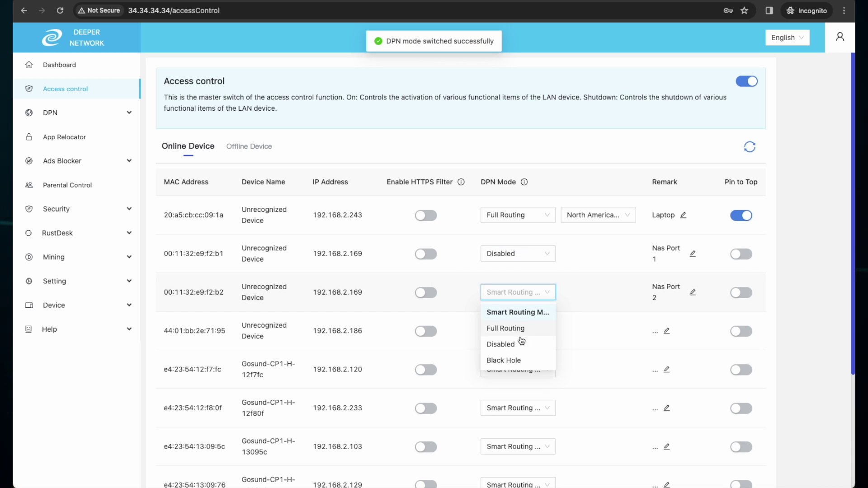
click(522, 342)
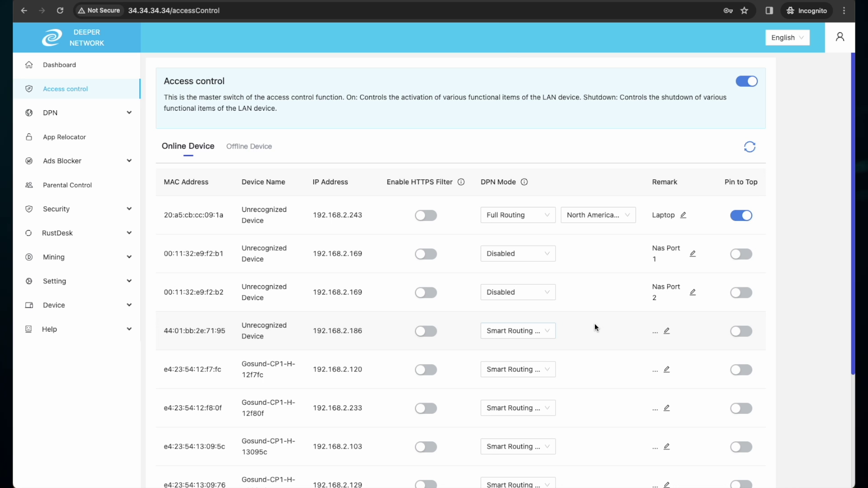
- Set Black Hole DPN mode on Gosund-CP1-H plugs 12f7fc, 12f80f, 13095c and 130976
scroll(603, 333, down, 2)
scroll(455, 331, down, 1)
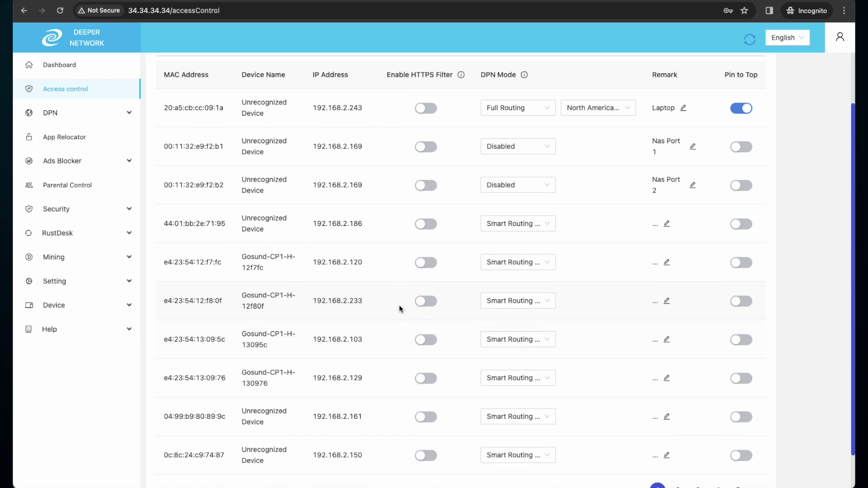
drag(240, 257, 354, 383)
click(384, 376)
click(511, 262)
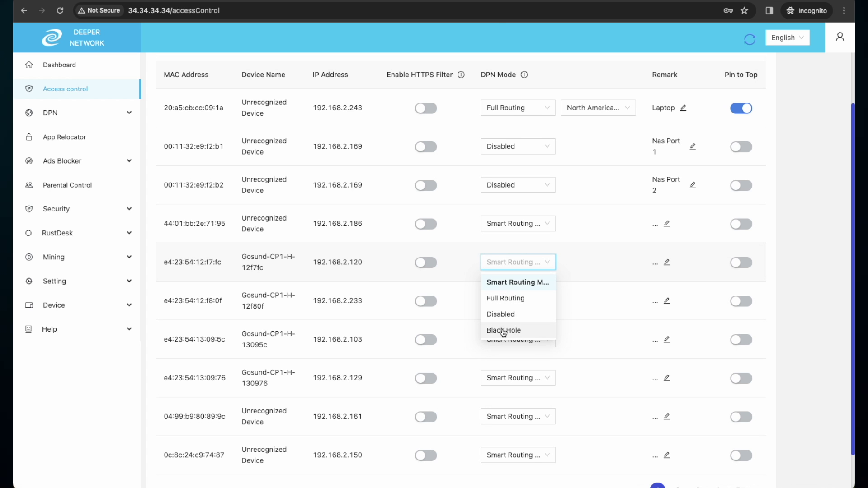
click(501, 330)
click(508, 303)
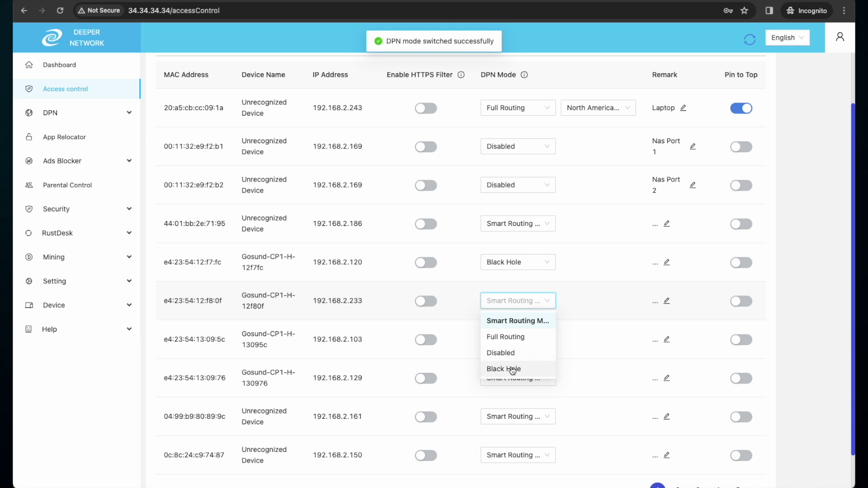
click(511, 368)
click(513, 345)
click(518, 407)
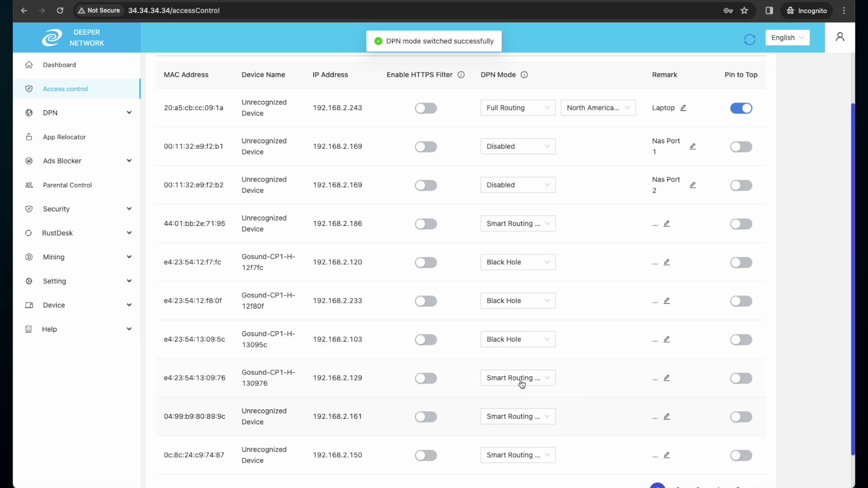
click(521, 382)
click(525, 444)
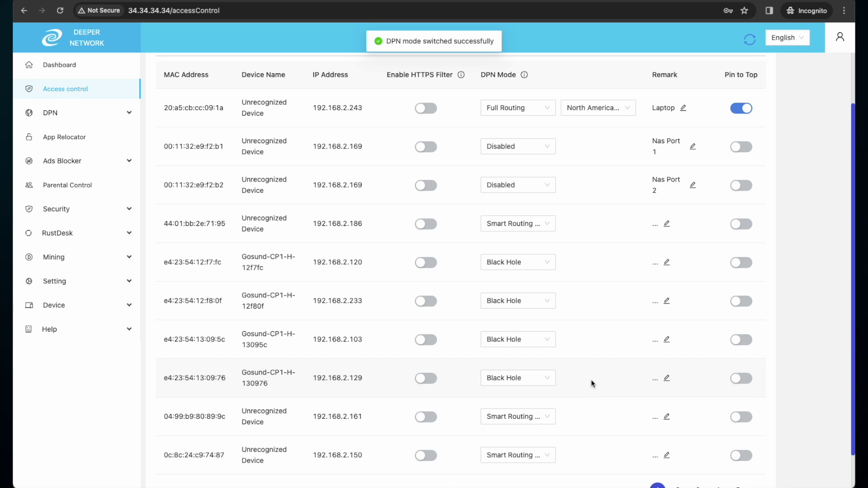